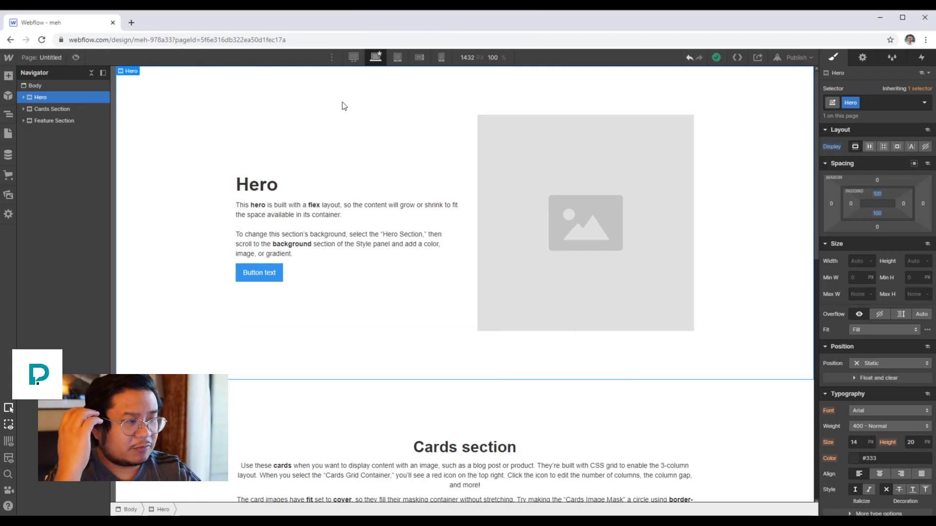
Set the Hero section's position to Relative.
scroll(342, 102, "down", 3)
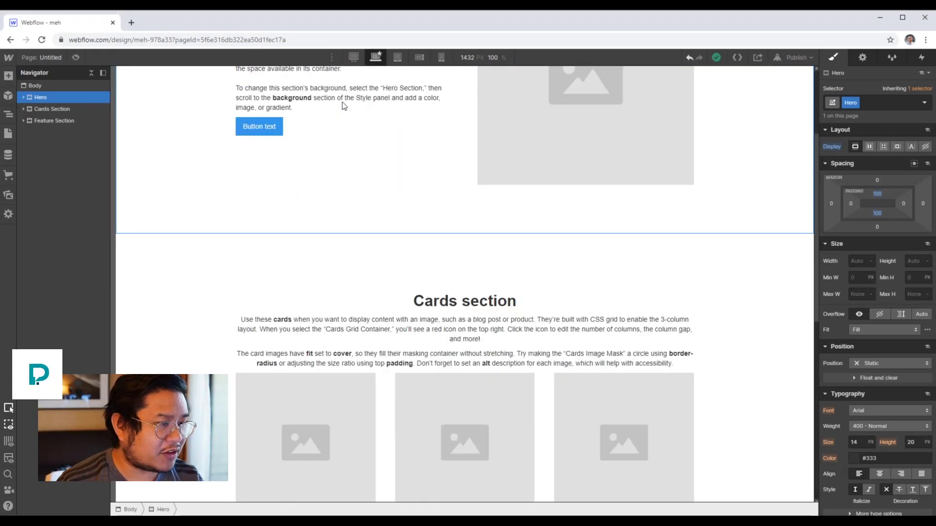
scroll(342, 101, "up", 3)
scroll(342, 102, "down", 7)
scroll(344, 105, "down", 5)
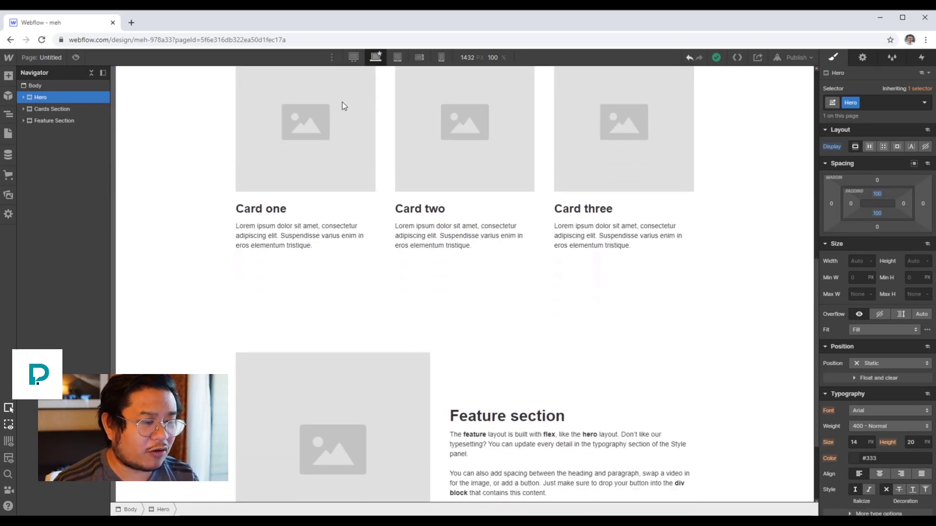
scroll(343, 104, "up", 12)
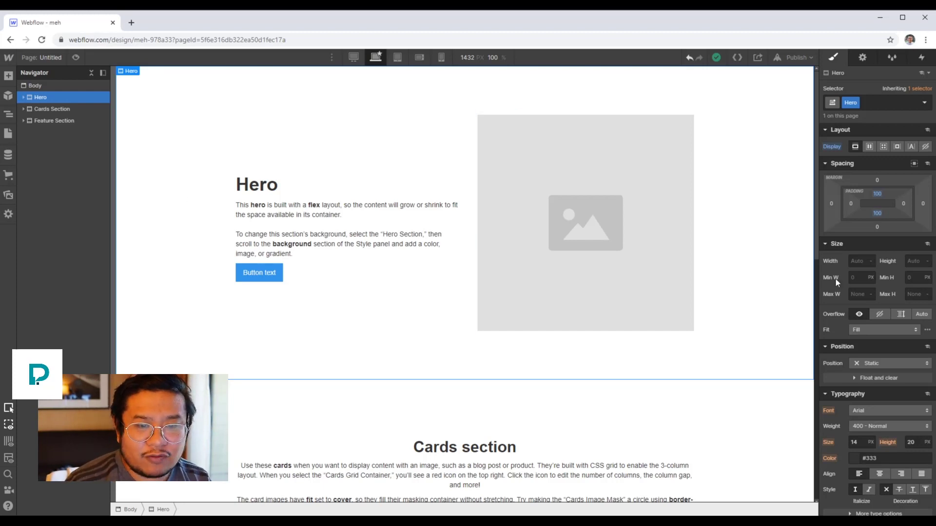
scroll(838, 316, "down", 2)
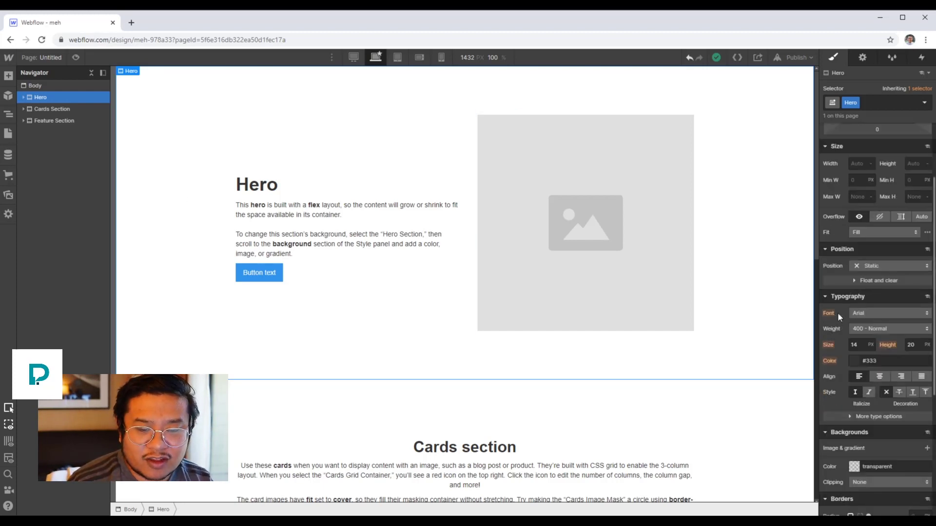
left_click(861, 265)
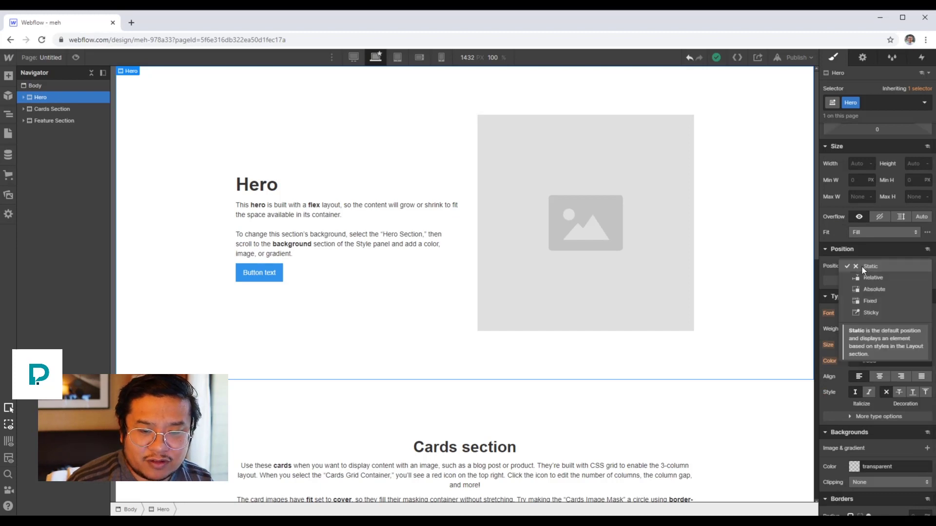
left_click(884, 277)
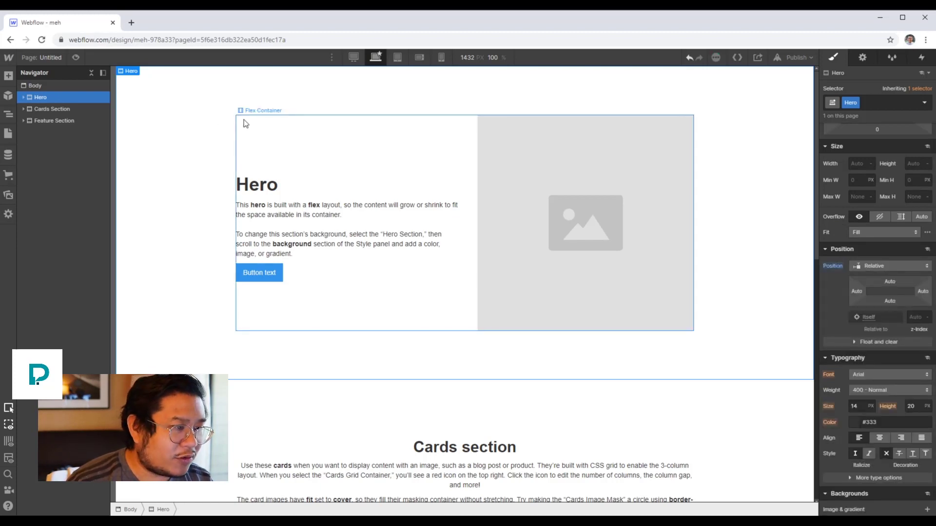
Add a Text Block to the Hero section via a Quick Find search for 'text'.
key("ctrl+e")
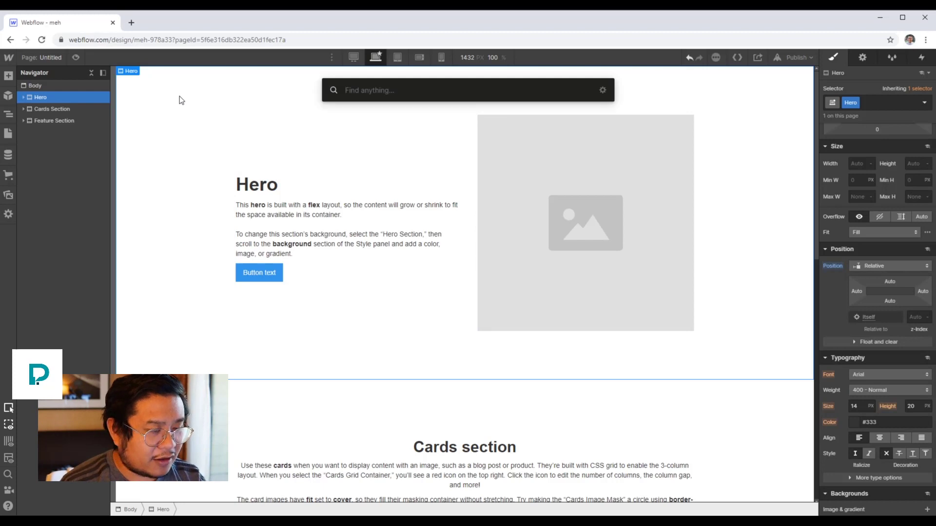
type("text")
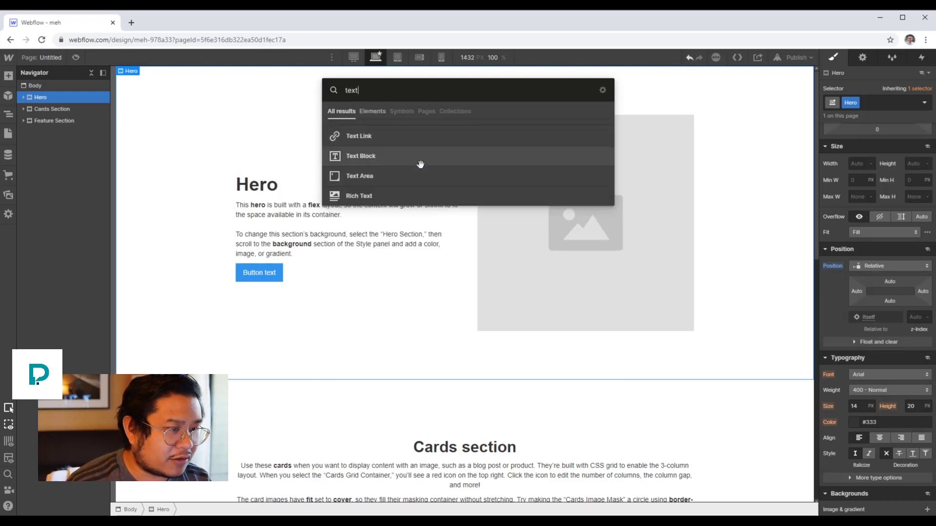
left_click(421, 164)
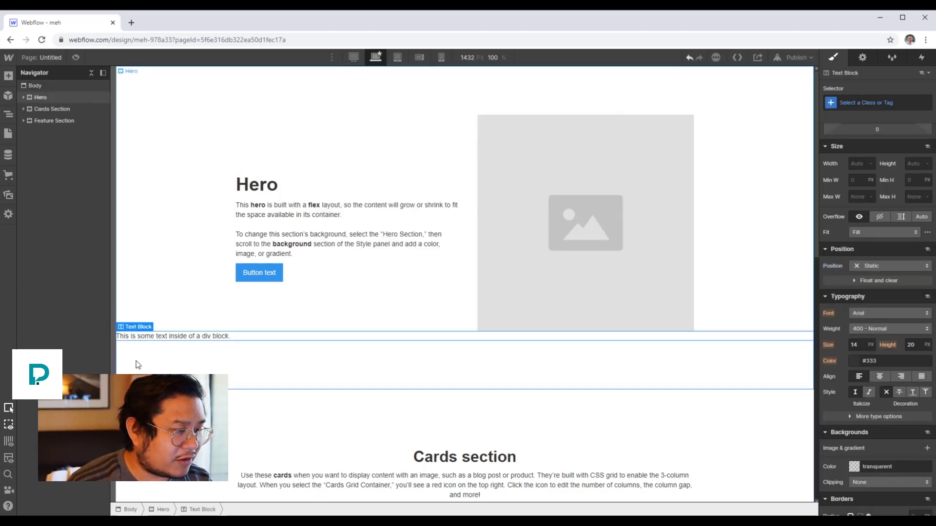
left_click(151, 338)
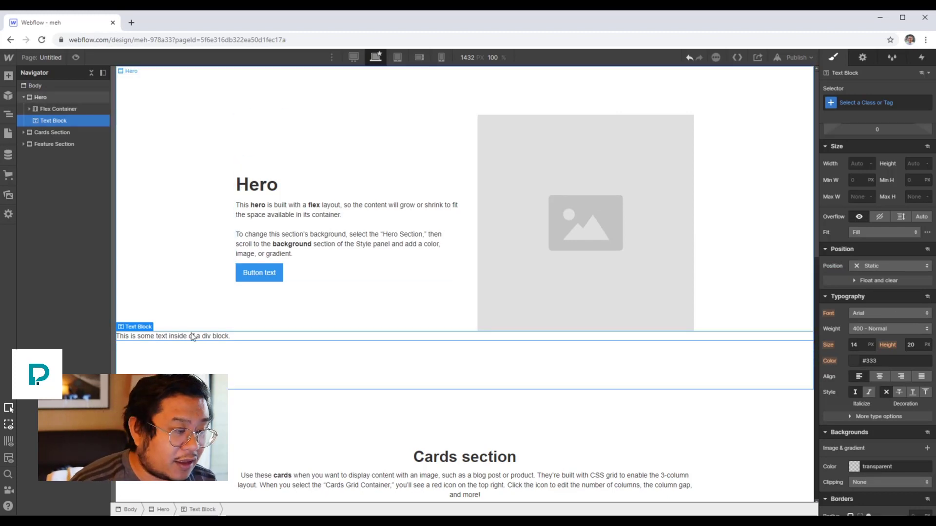
Replace the text block's placeholder sentence with 'Welcome'.
double_click(185, 338)
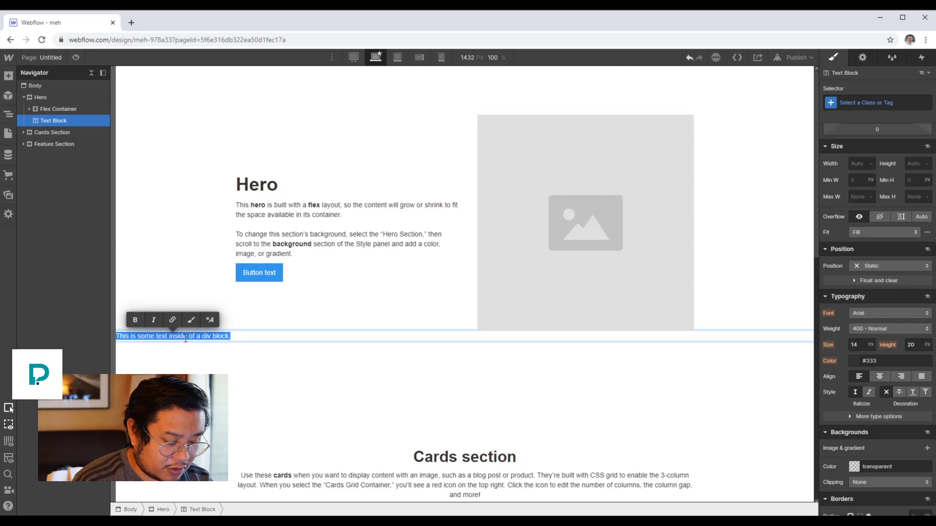
type("Wel")
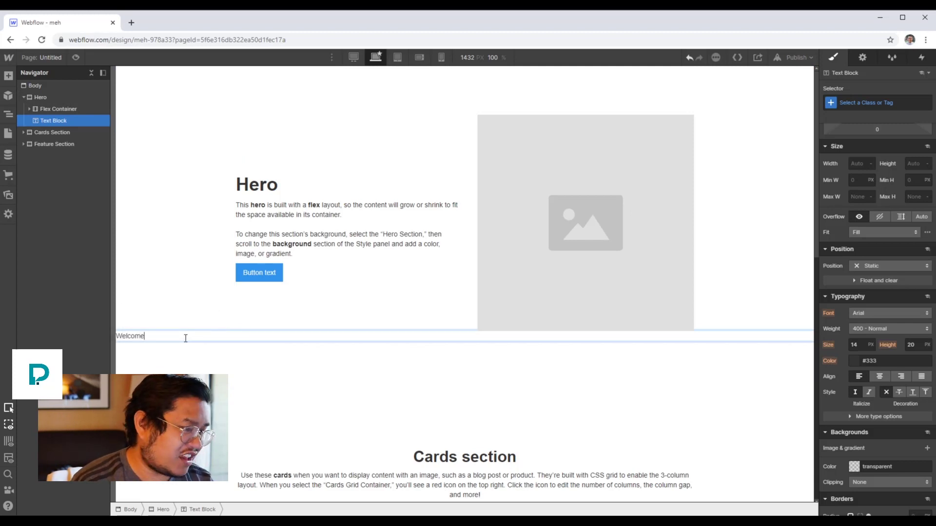
type("come")
key("Escape")
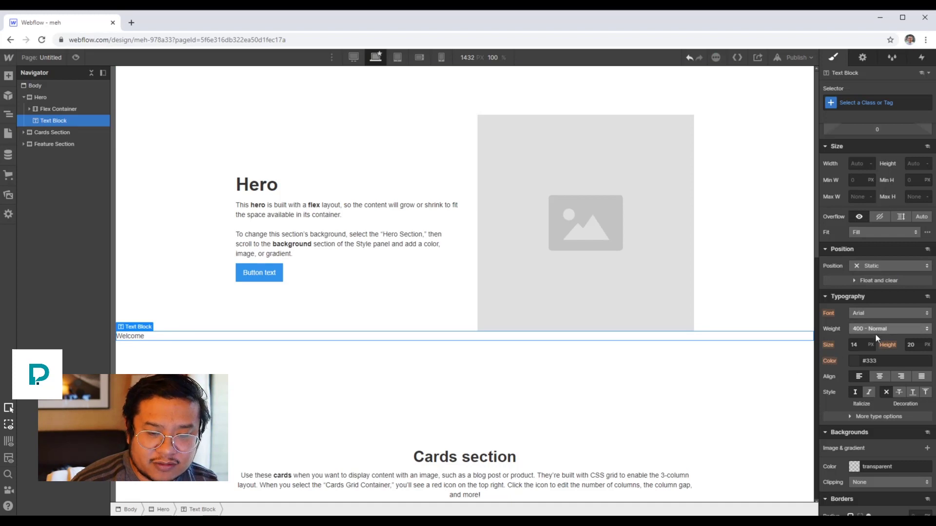
Make the Welcome text bold (700) in a faint grey at 0.23 opacity.
scroll(876, 334, "down", 1)
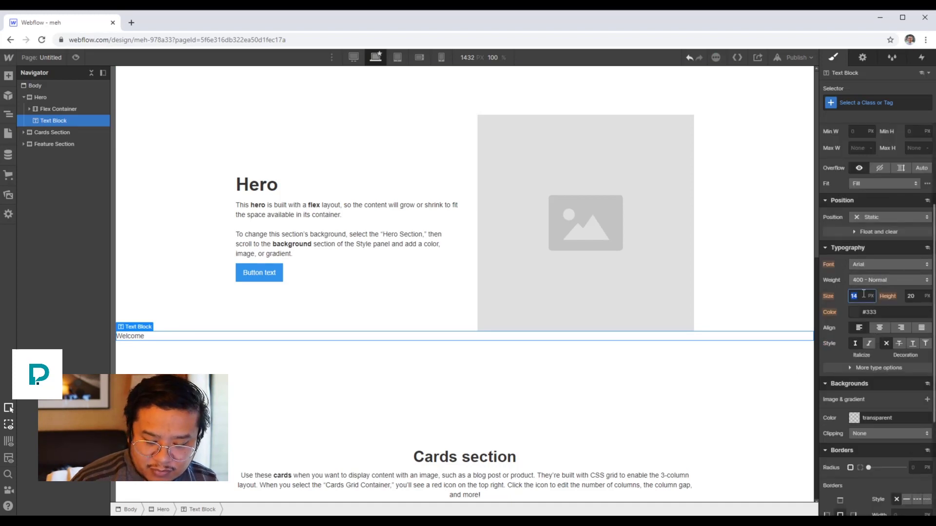
type("32")
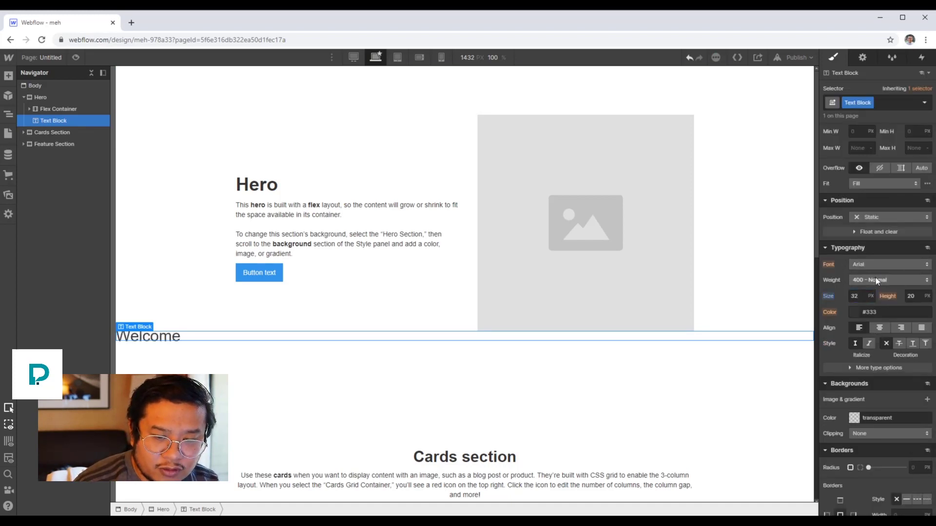
left_click(876, 277)
left_click(878, 326)
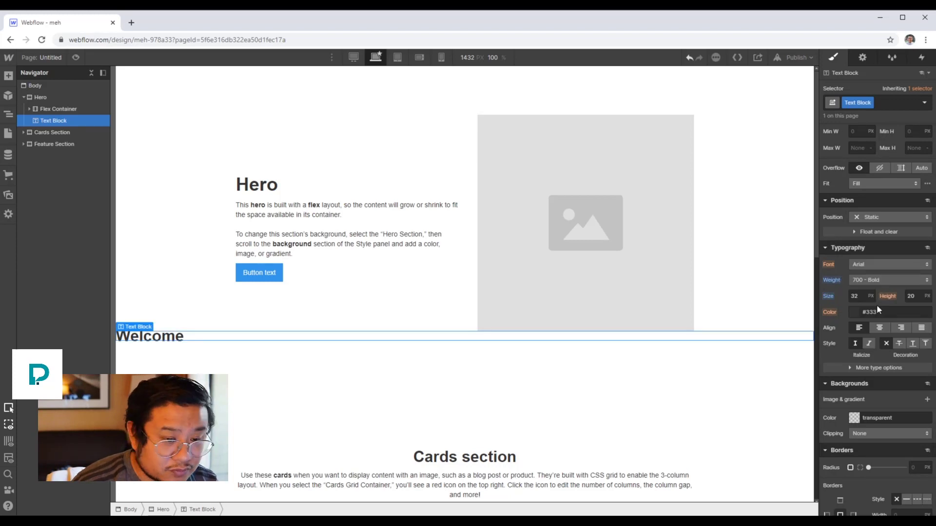
left_click(855, 310)
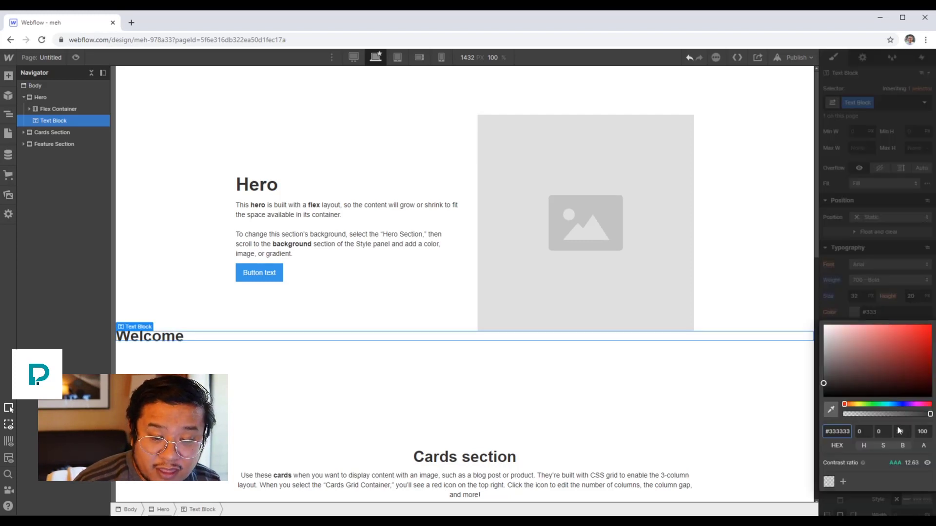
left_click_drag(918, 414, 873, 412)
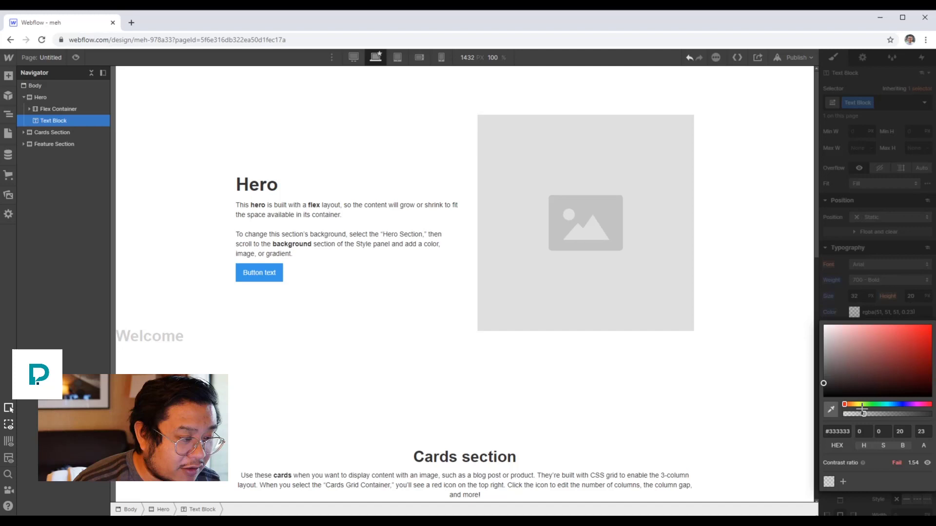
left_click(875, 313)
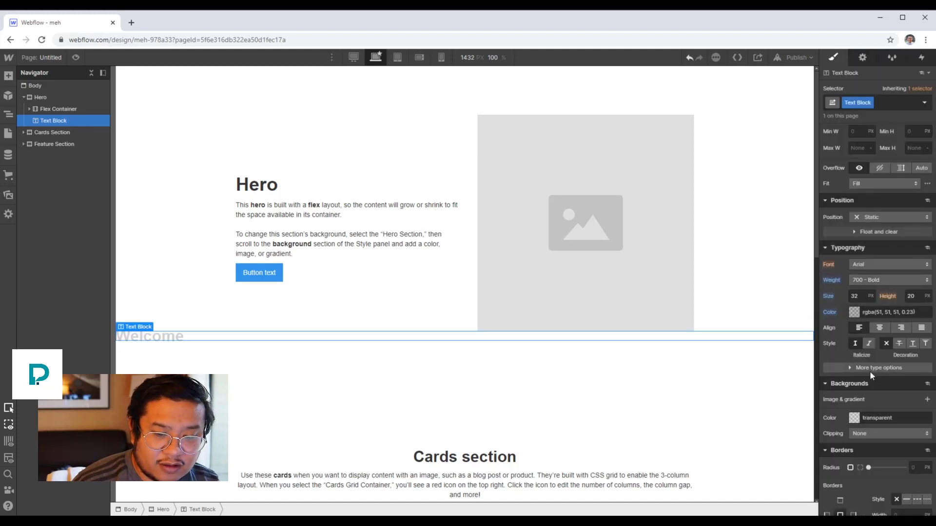
Turn on Uppercase and set font size 42 px with line height 1.
left_click(870, 369)
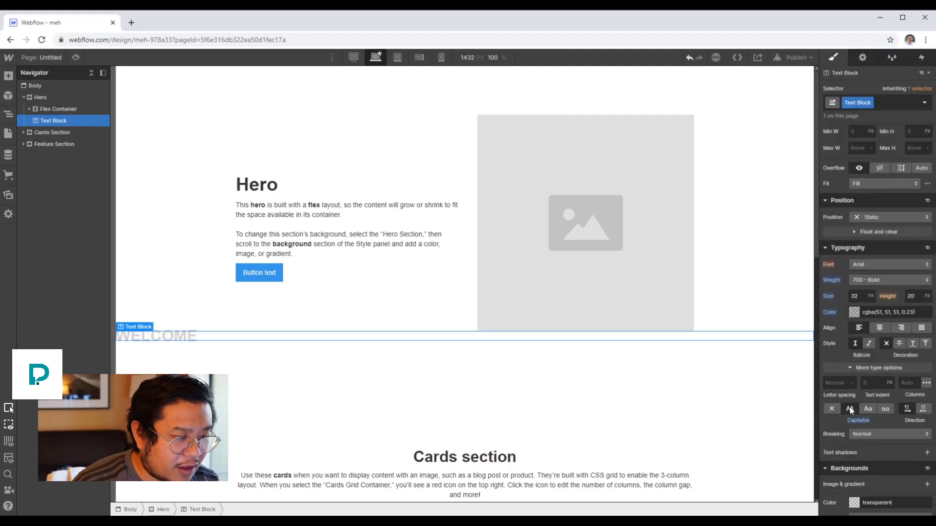
left_click(858, 297)
type("4")
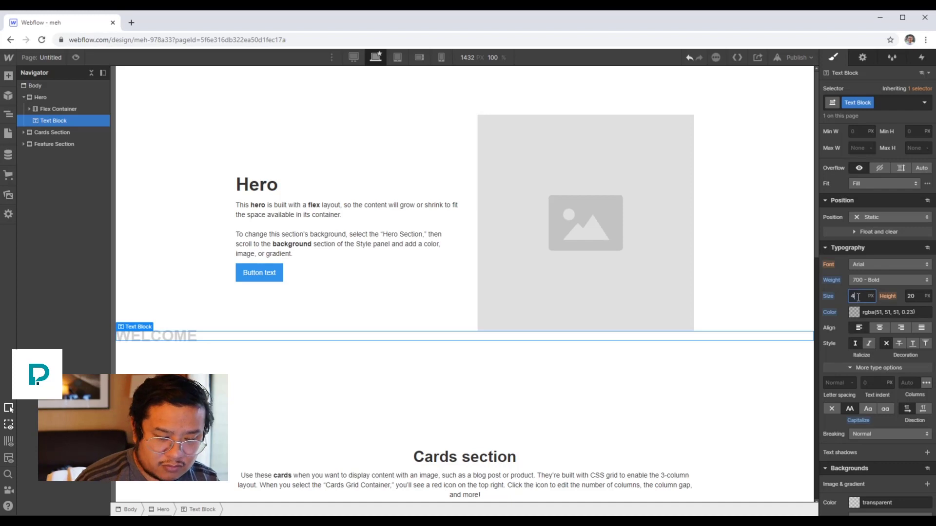
type("2")
key("Tab")
type("1")
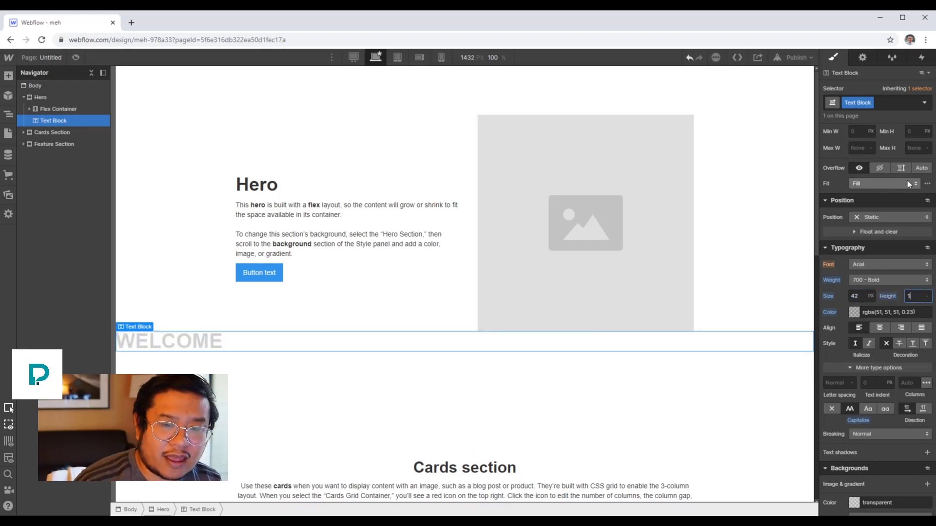
Make WELCOME inline-block, absolutely positioned at the Hero's bottom-left corner (0% left, 0% bottom).
scroll(908, 179, "up", 3)
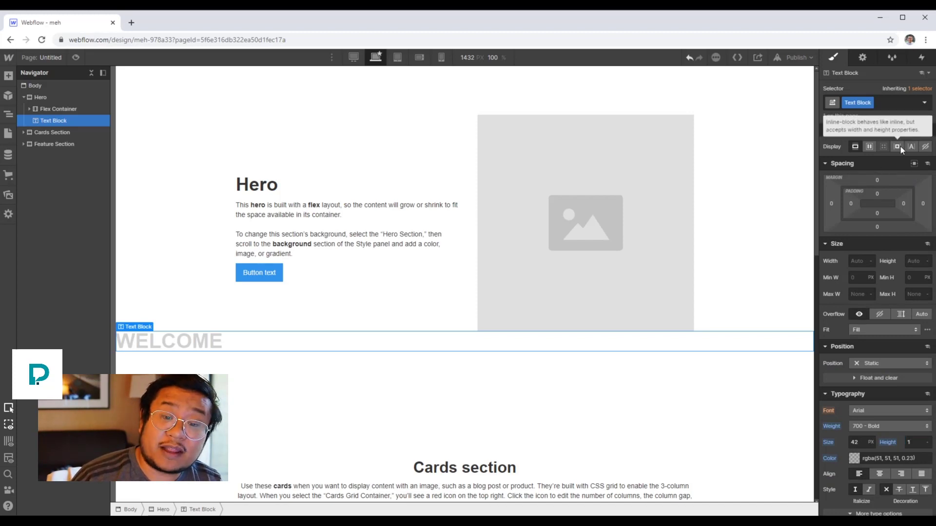
left_click(898, 146)
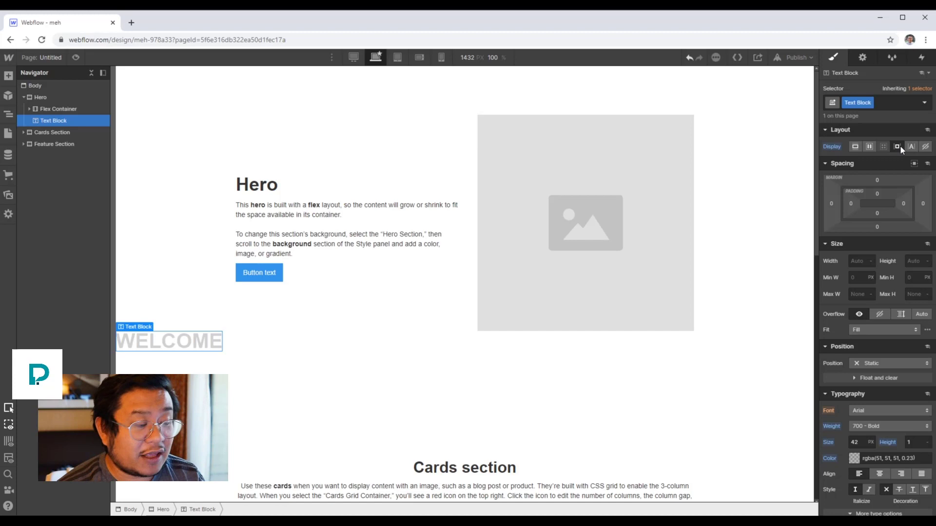
left_click(877, 364)
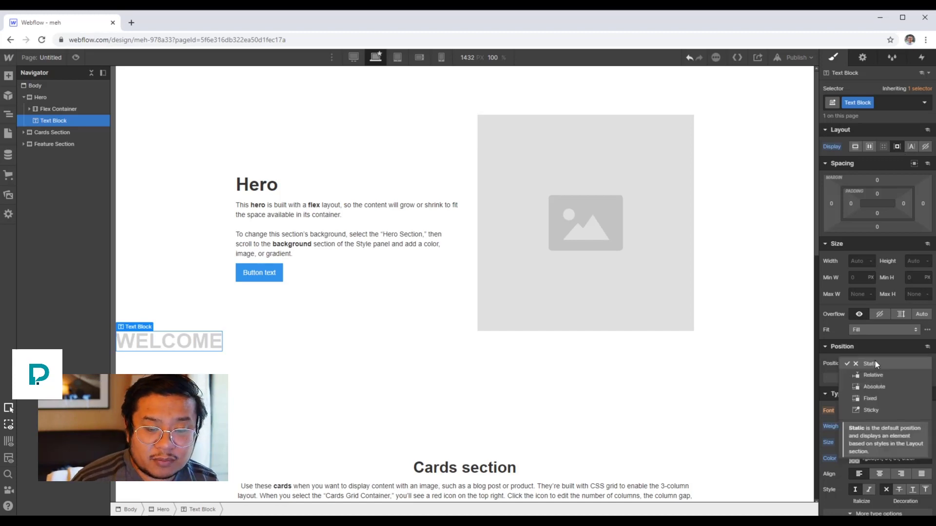
left_click(882, 386)
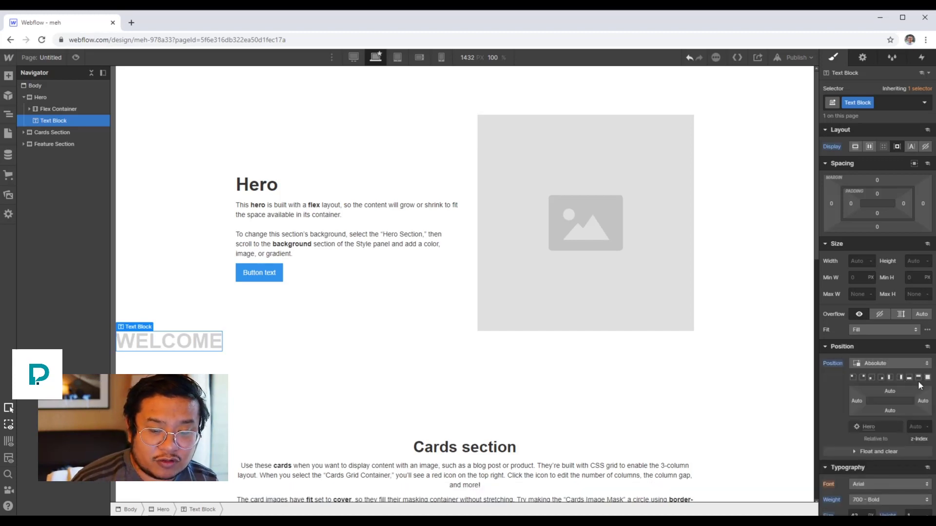
left_click(871, 377)
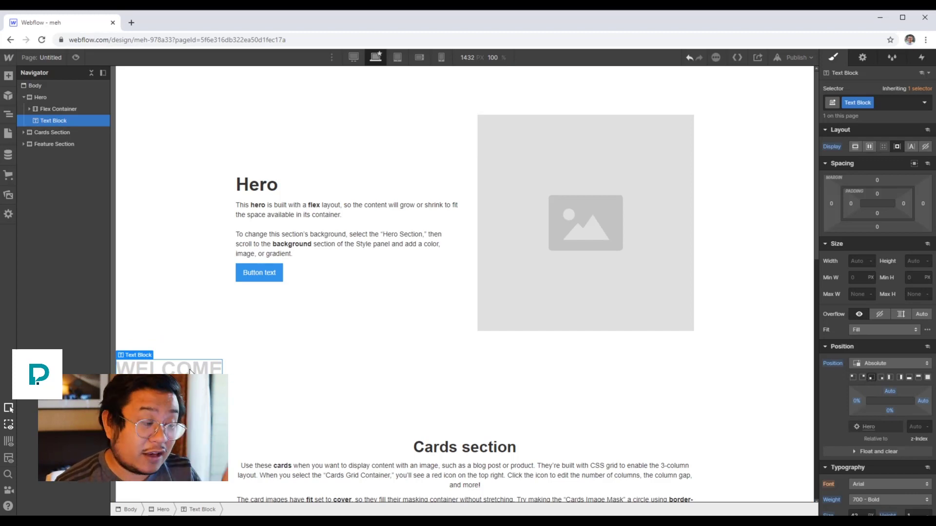
Add a Rotate transform to WELCOME and test Z angles, trying -90 before returning near upright.
scroll(894, 285, "down", 3)
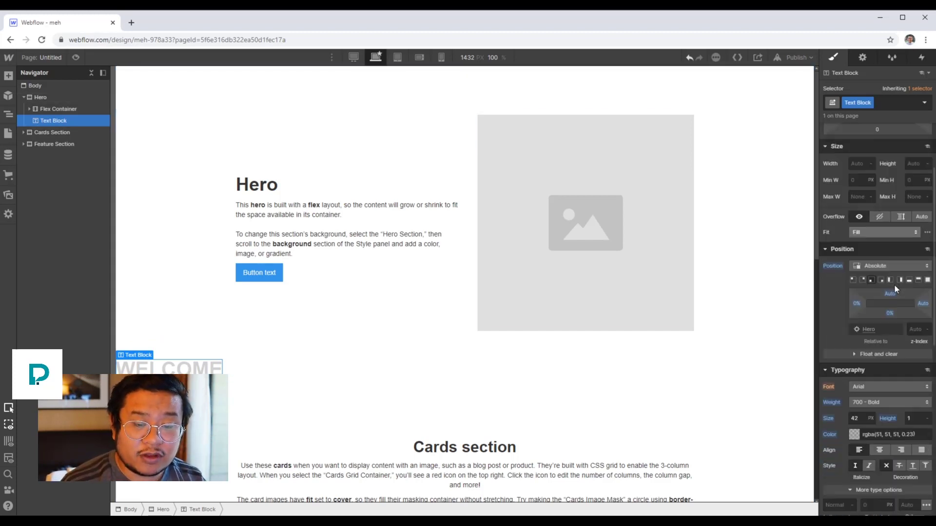
scroll(894, 285, "down", 8)
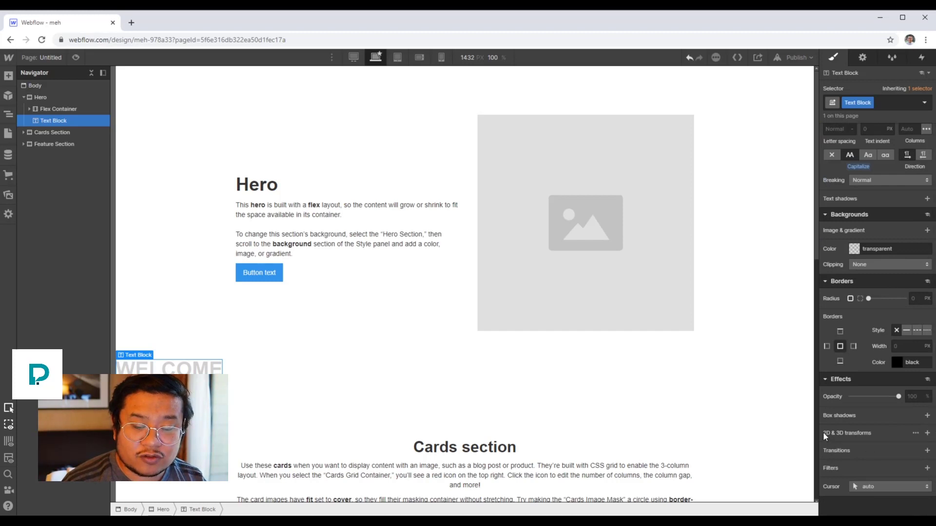
left_click(927, 434)
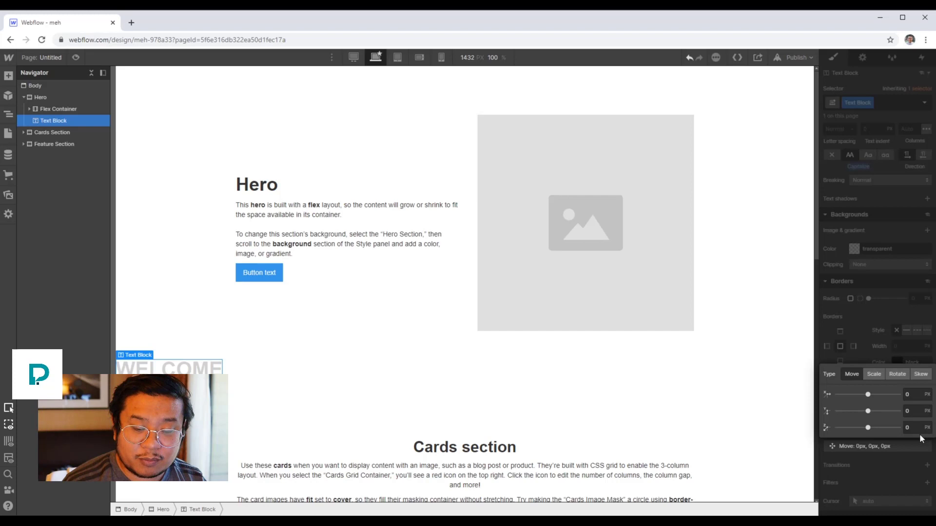
left_click(898, 375)
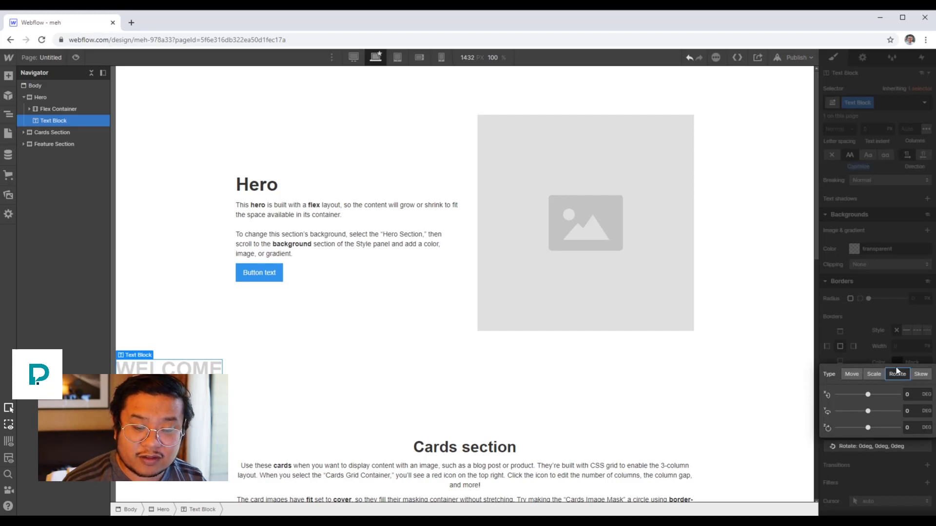
left_click_drag(869, 428, 851, 430)
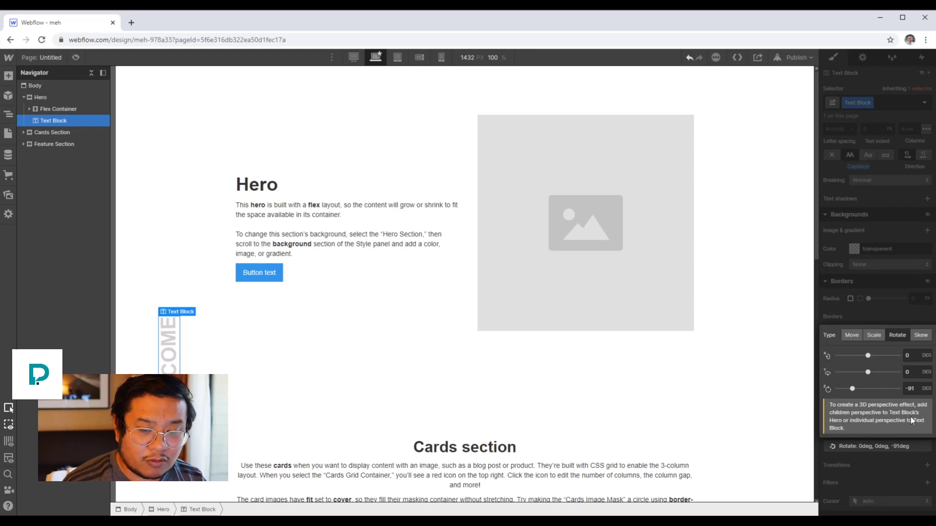
left_click(910, 389)
type("-90")
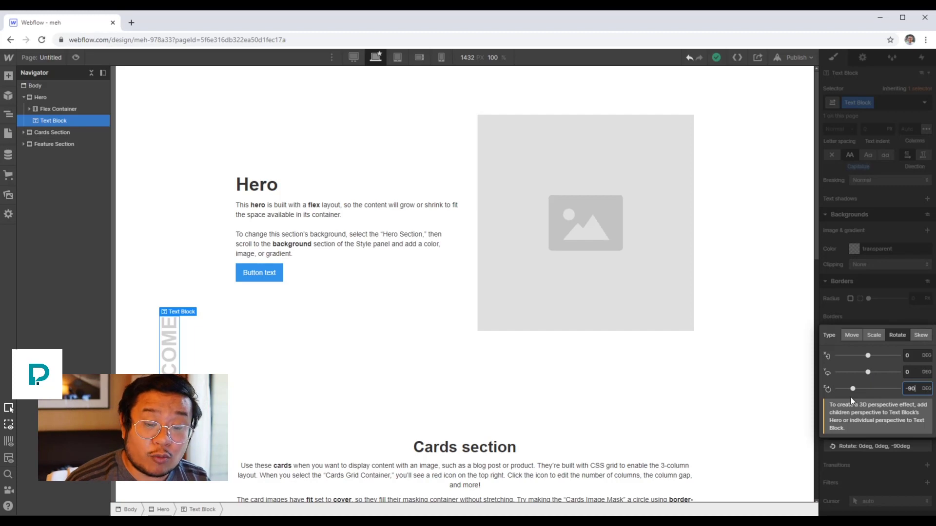
left_click_drag(852, 388, 864, 393)
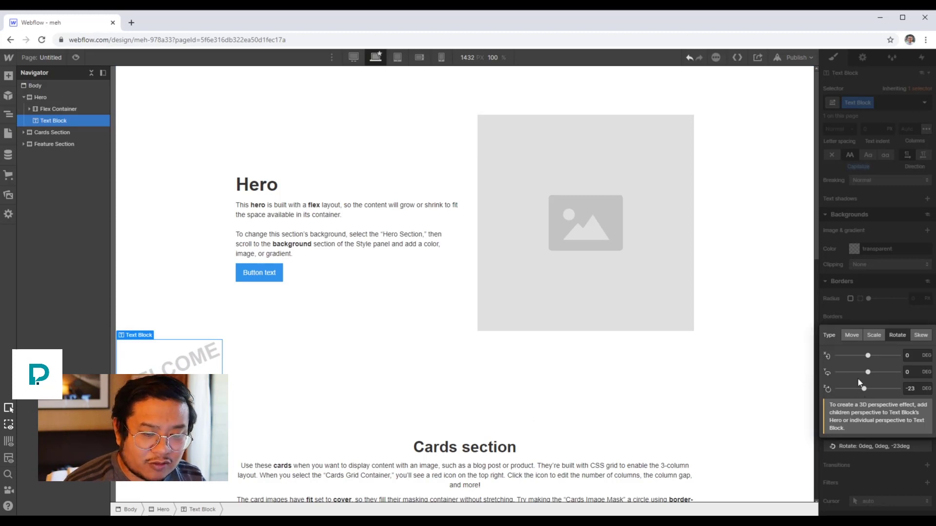
left_click_drag(864, 389, 868, 388)
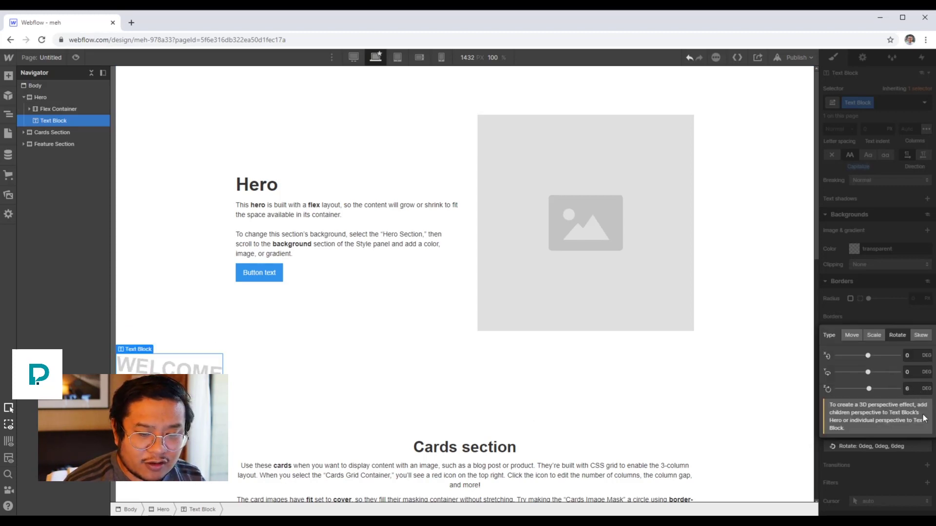
left_click(898, 311)
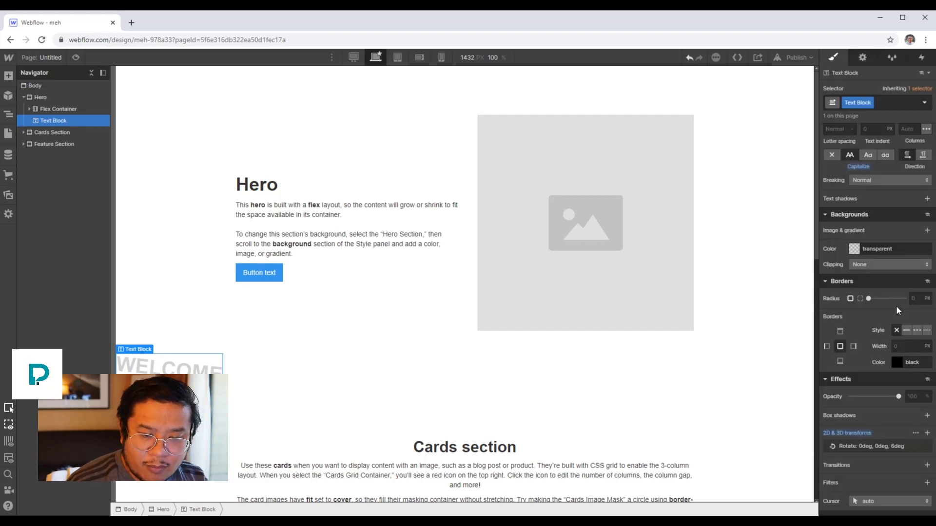
Set WELCOME's transform origin to bottom-left (0%, 100%) and tilt it to -43deg.
left_click(915, 433)
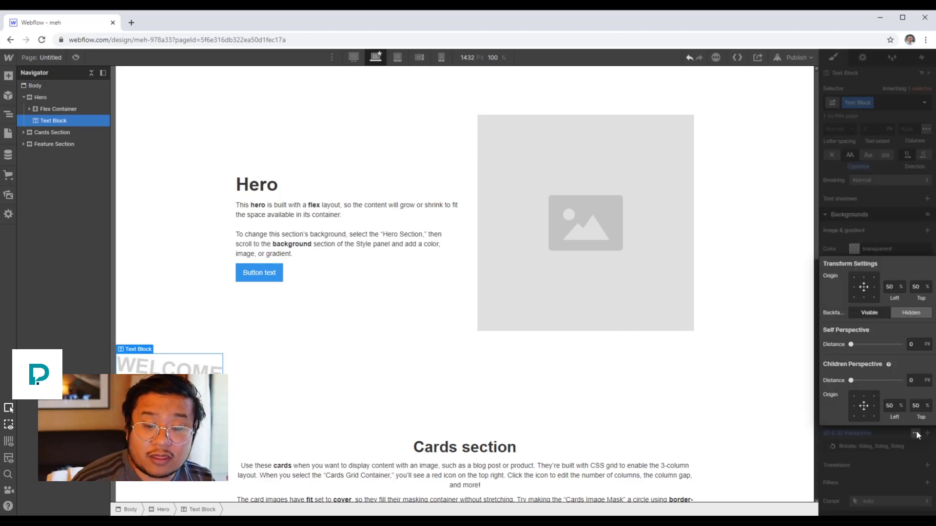
left_click(854, 298)
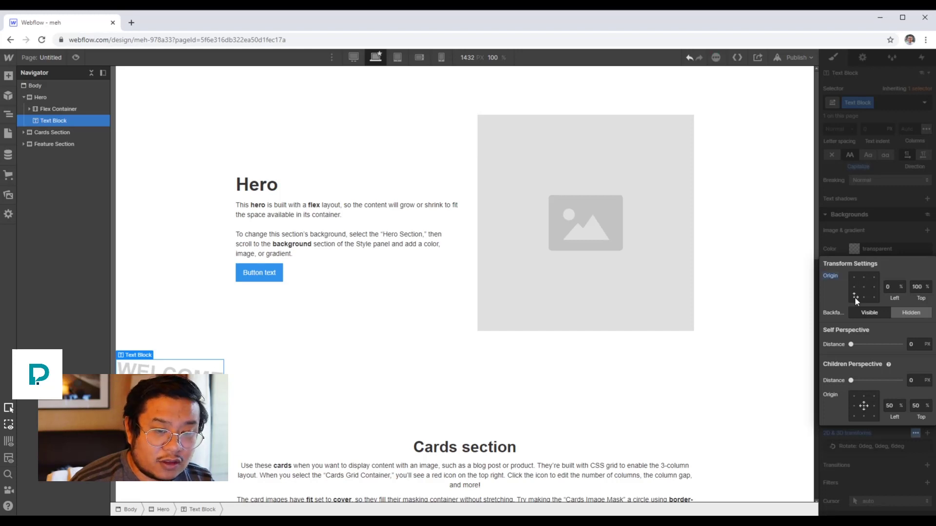
left_click(908, 215)
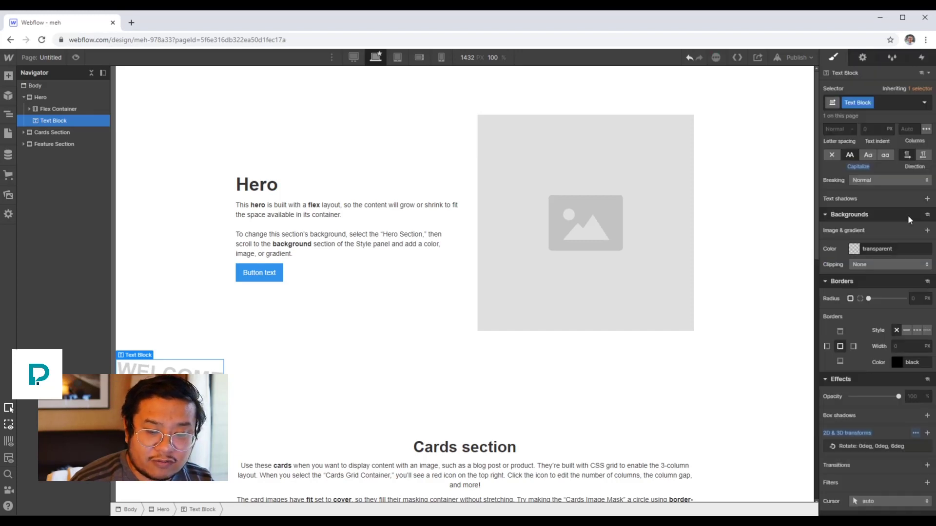
left_click(880, 446)
mouse_move(876, 393)
left_mouse_down()
mouse_move(892, 389)
mouse_move(829, 373)
mouse_move(860, 389)
left_mouse_up()
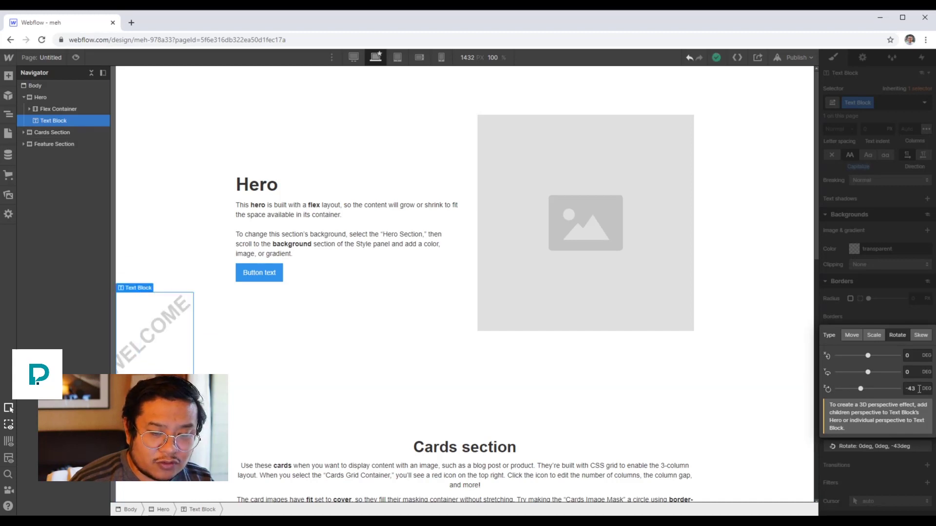
Set WELCOME's Z rotation to exactly -90deg.
left_click(920, 388)
type("-90")
key("Return")
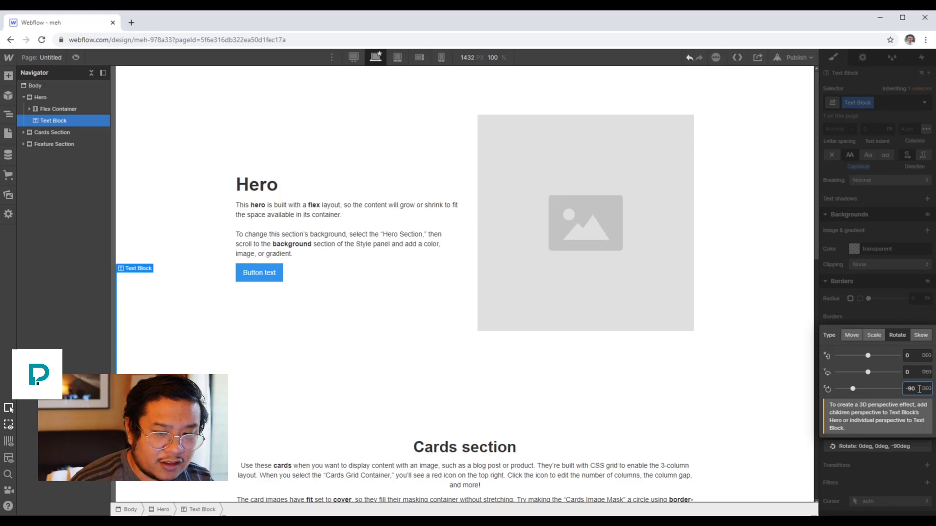
left_click(899, 224)
Inset WELCOME 7% from the left edge and raise its bottom offset slightly.
scroll(899, 224, "up", 2)
scroll(899, 224, "up", 5)
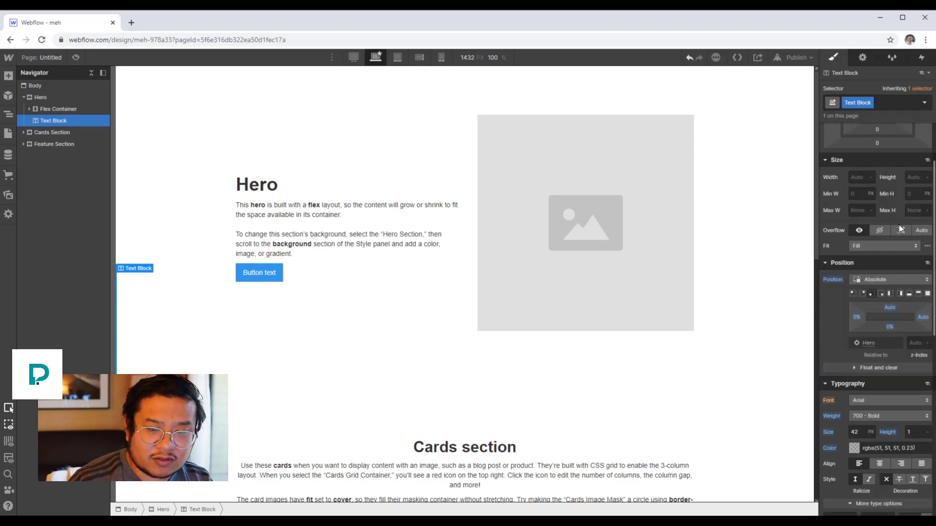
left_click_drag(857, 318, 858, 315)
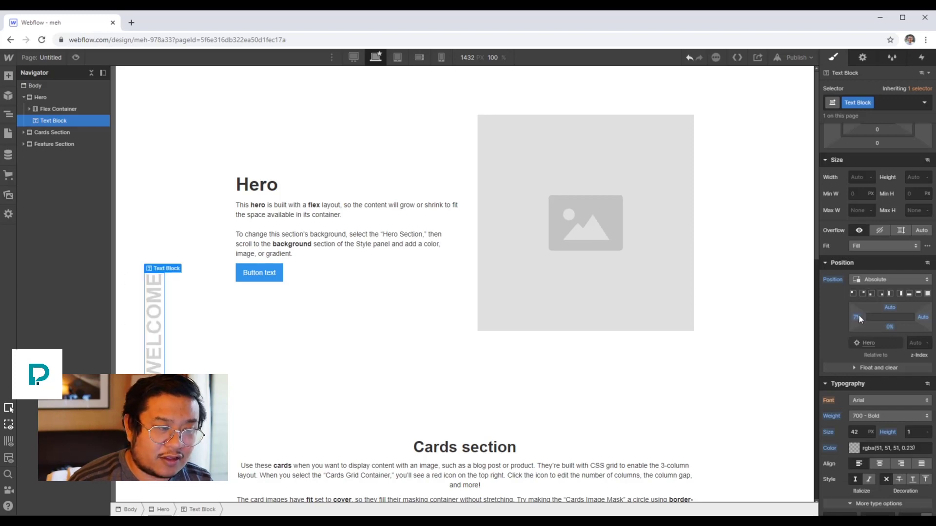
scroll(449, 327, "down", 5)
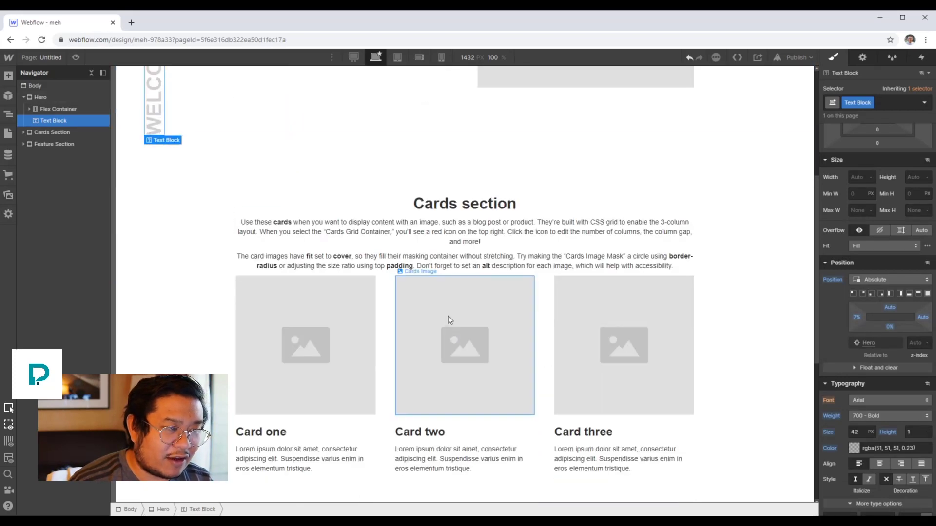
scroll(449, 316, "down", 3)
scroll(449, 316, "up", 7)
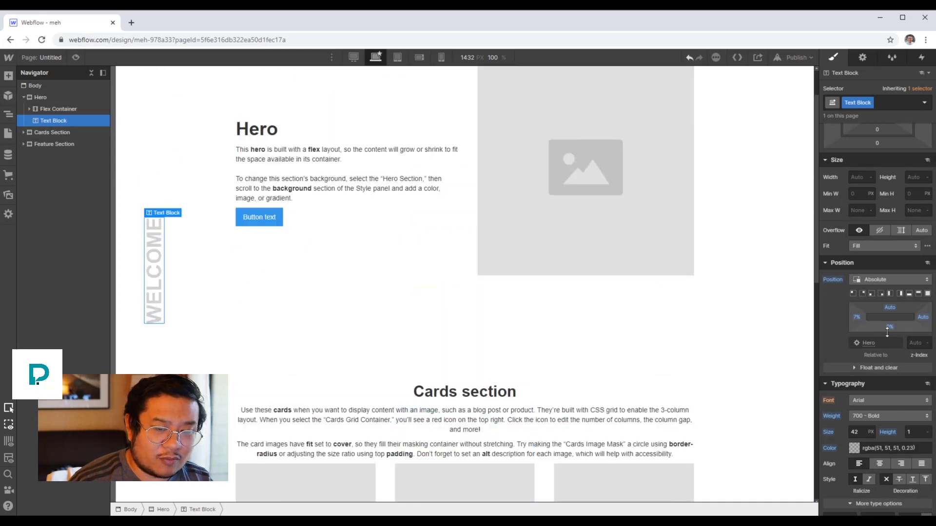
left_click_drag(887, 331, 884, 317)
Give the Cards Section a light grey #ececec background colour.
left_click(292, 373)
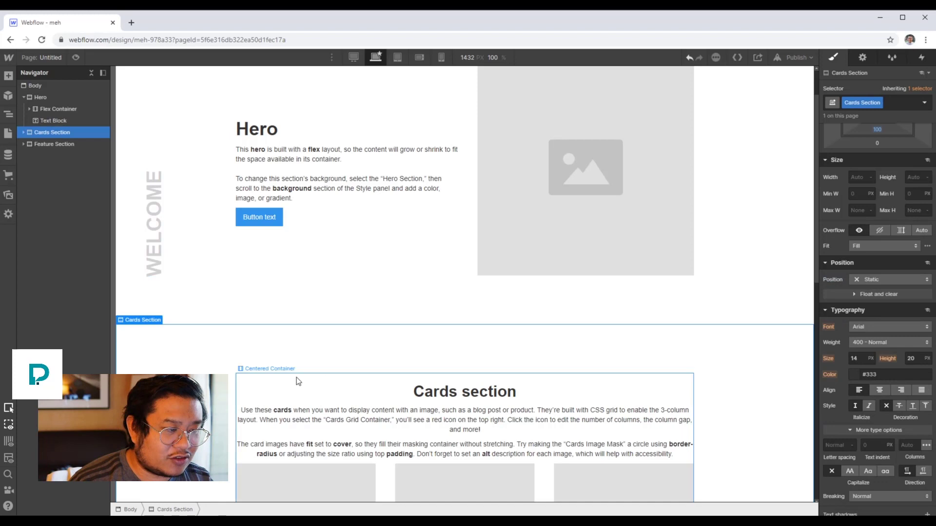
scroll(891, 293, "down", 3)
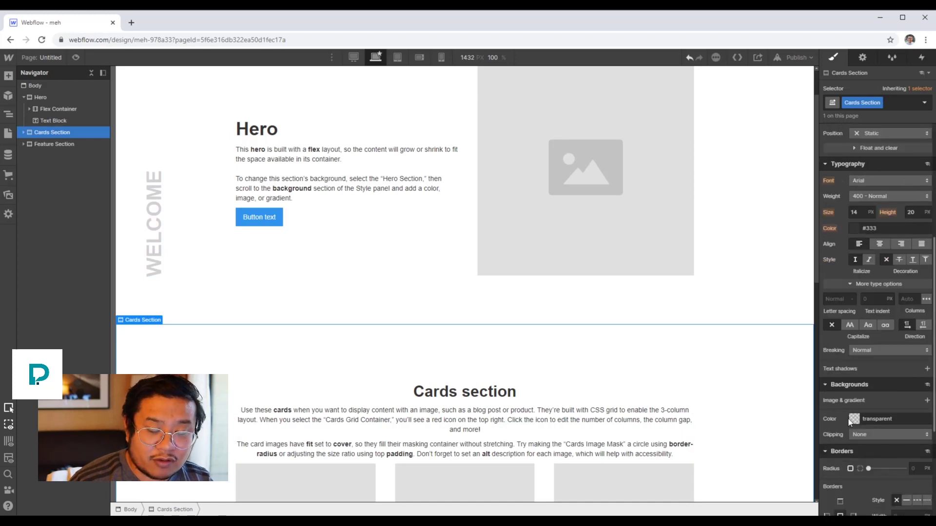
left_click(854, 419)
left_click_drag(858, 312, 793, 268)
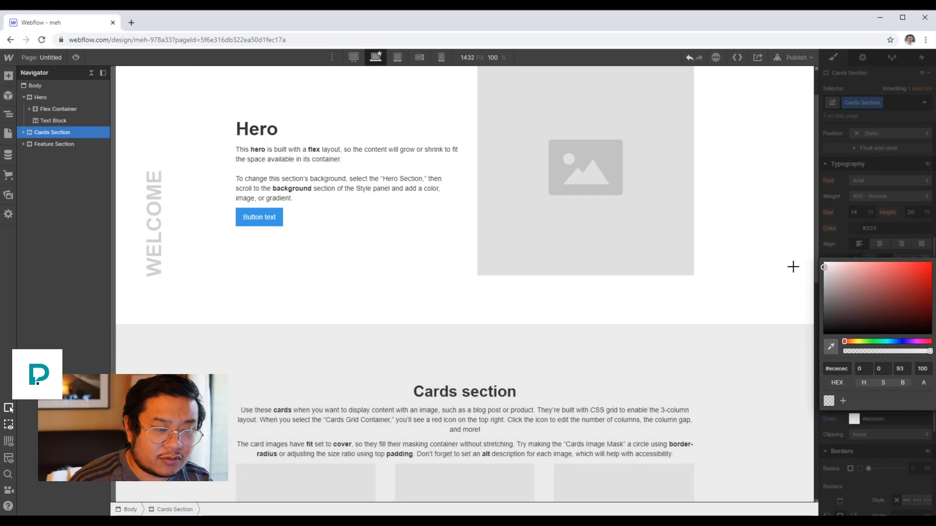
left_click(851, 159)
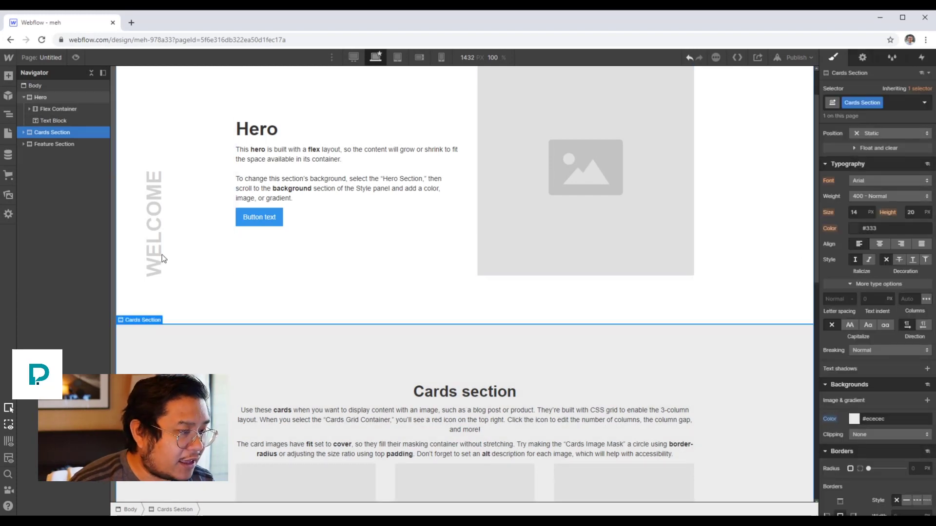
left_click(155, 205)
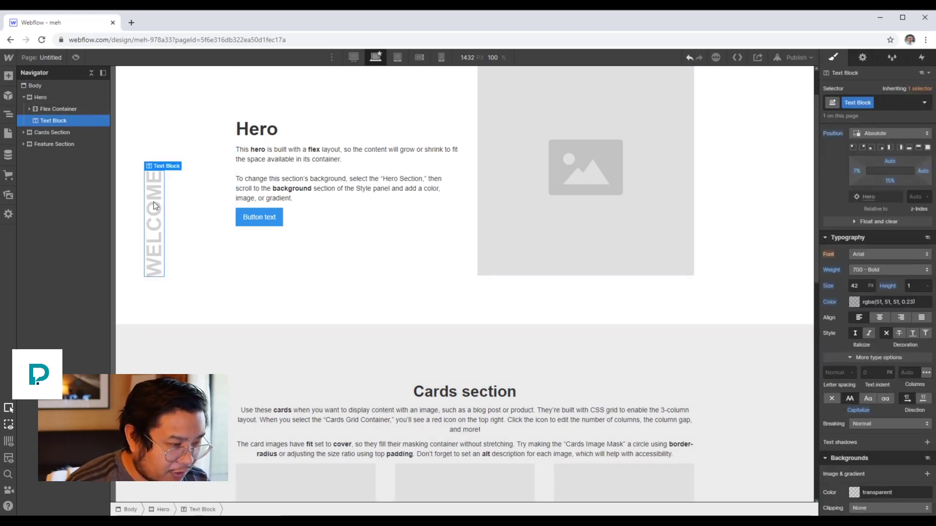
Set the Cards Section's position to Relative and paste the WELCOME label into it.
scroll(180, 232, "down", 3)
left_click(180, 232)
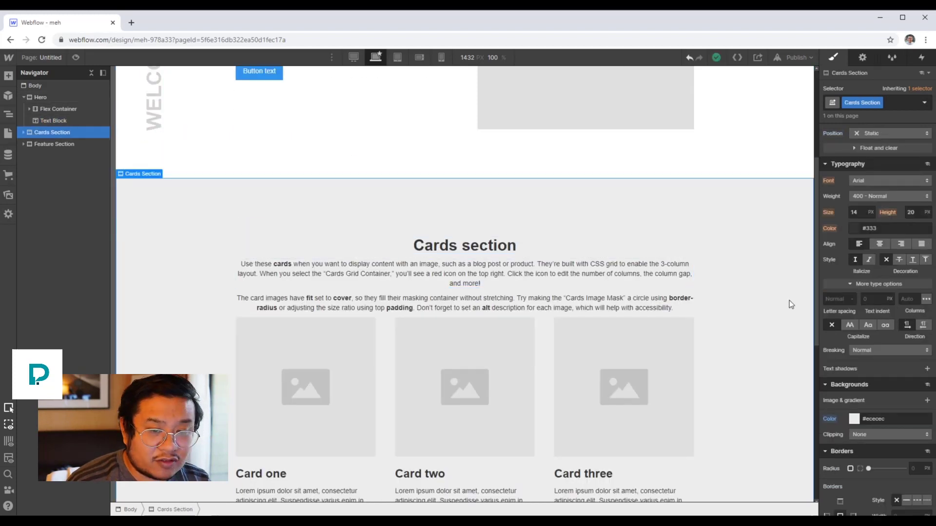
left_click(865, 130)
left_click(875, 143)
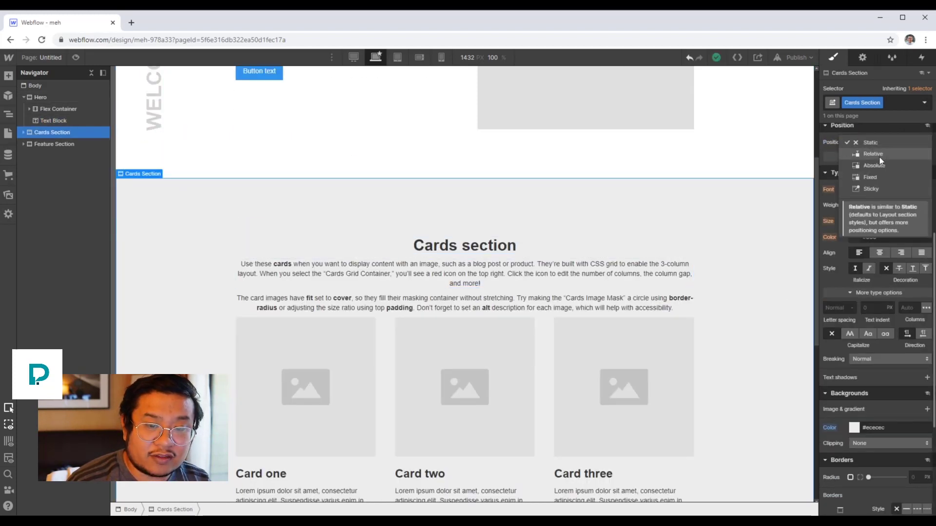
left_click(880, 157)
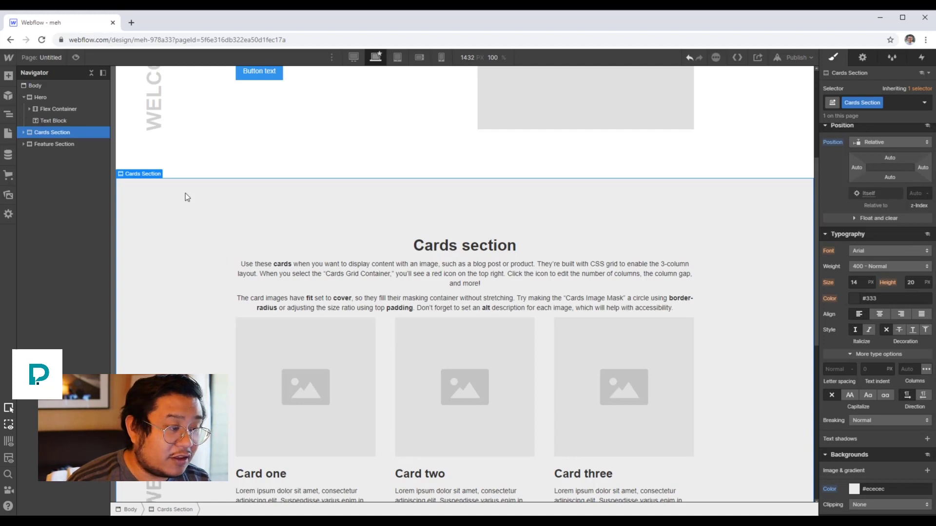
scroll(194, 362, "down", 4)
Retype the pasted label in the Cards Section as 'CARD SECTION'.
left_click(155, 281)
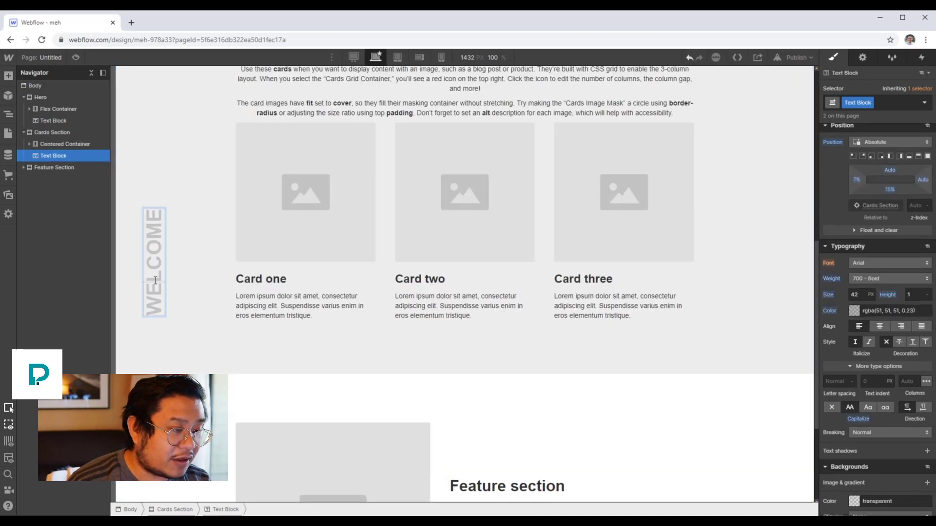
double_click(155, 281)
key("BackSpace")
type("CAR")
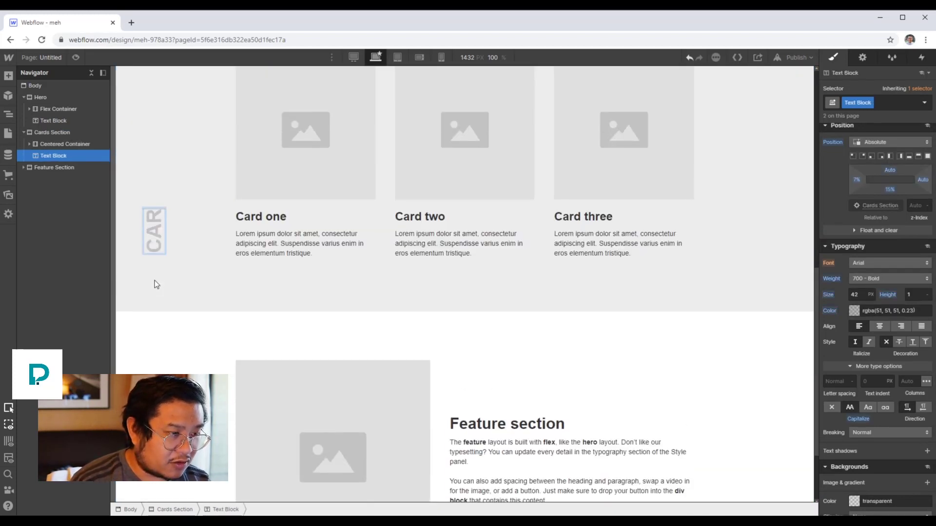
type("DS")
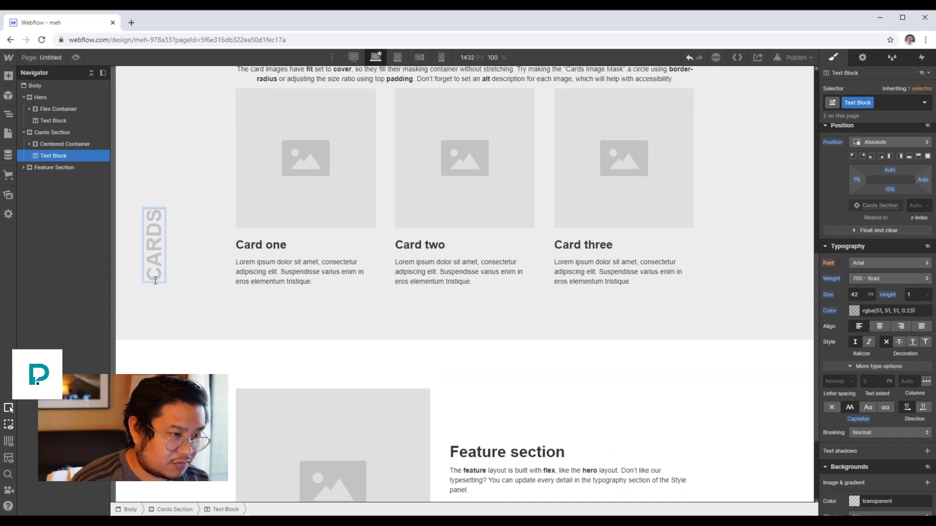
key("BackSpace")
type("SECTION")
left_click(220, 182)
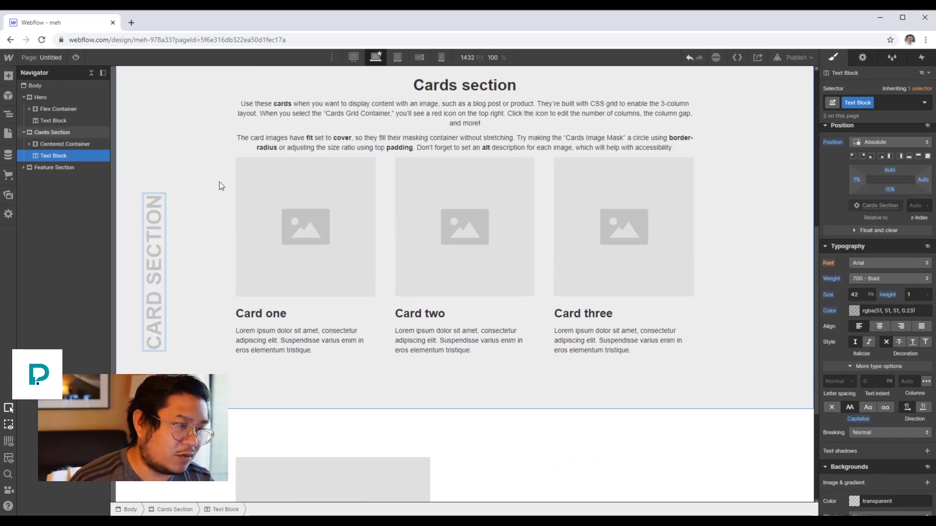
scroll(220, 182, "up", 5)
scroll(219, 182, "down", 5)
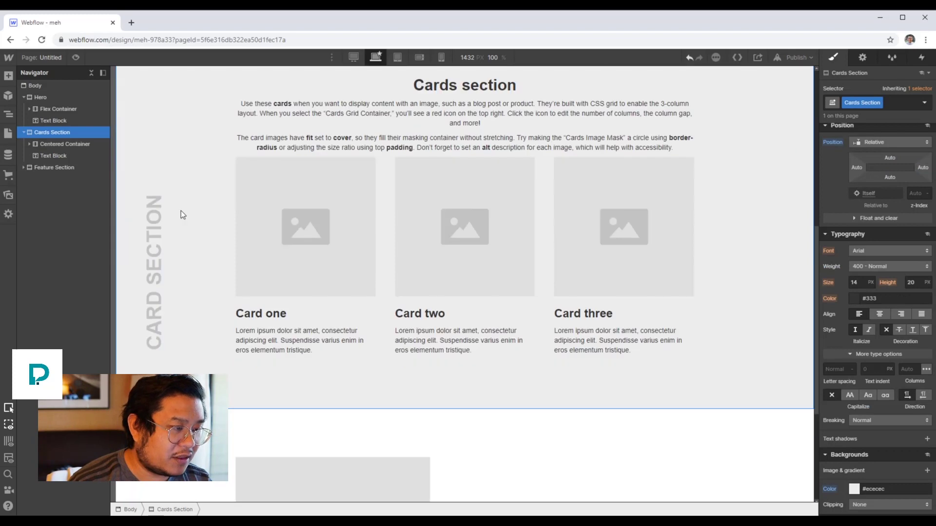
Set the Feature Section's position to Relative.
left_click(147, 226)
scroll(221, 273, "down", 4)
left_click(191, 296)
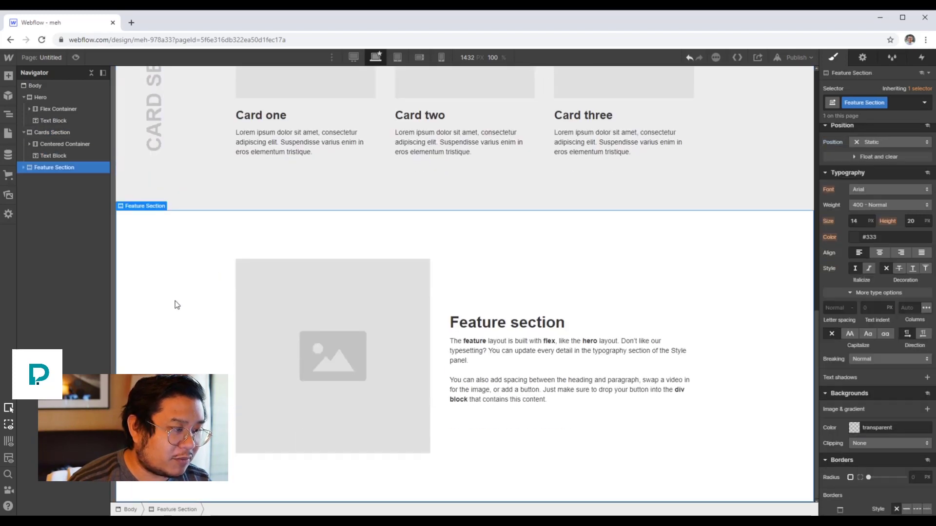
scroll(882, 366, "down", 2)
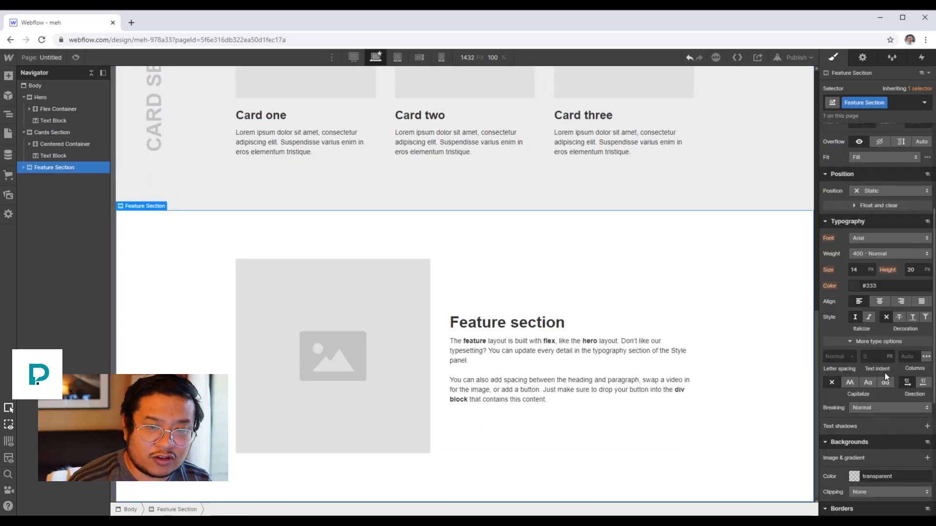
left_click(877, 191)
left_click(877, 203)
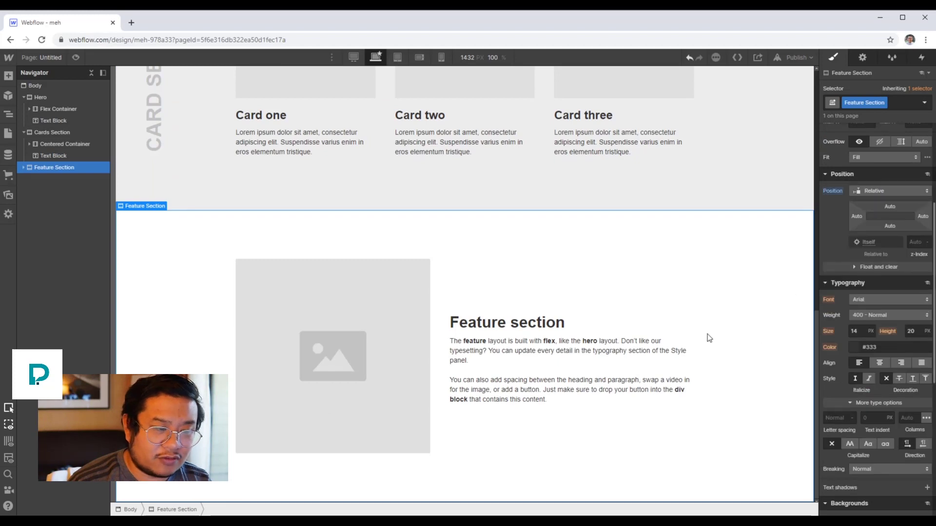
Paste the copied vertical label into the Feature Section.
key("ctrl+v")
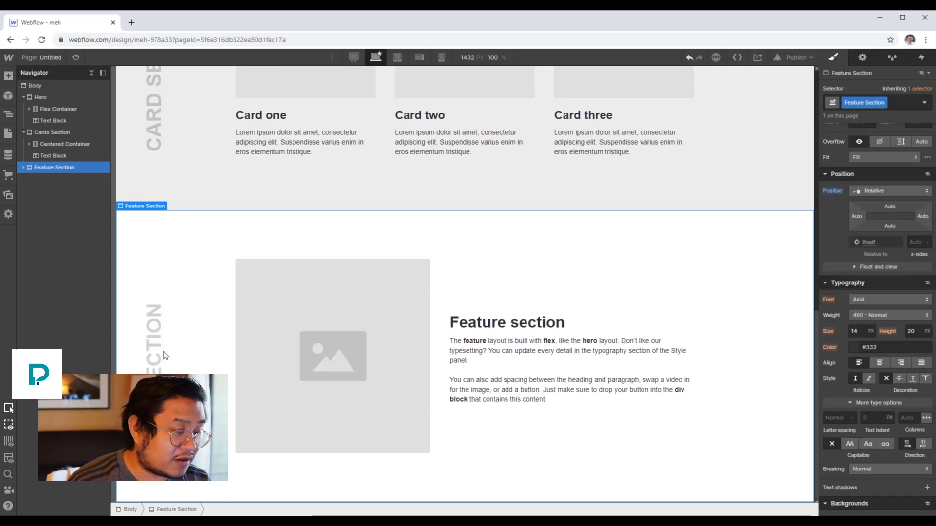
left_click(158, 355)
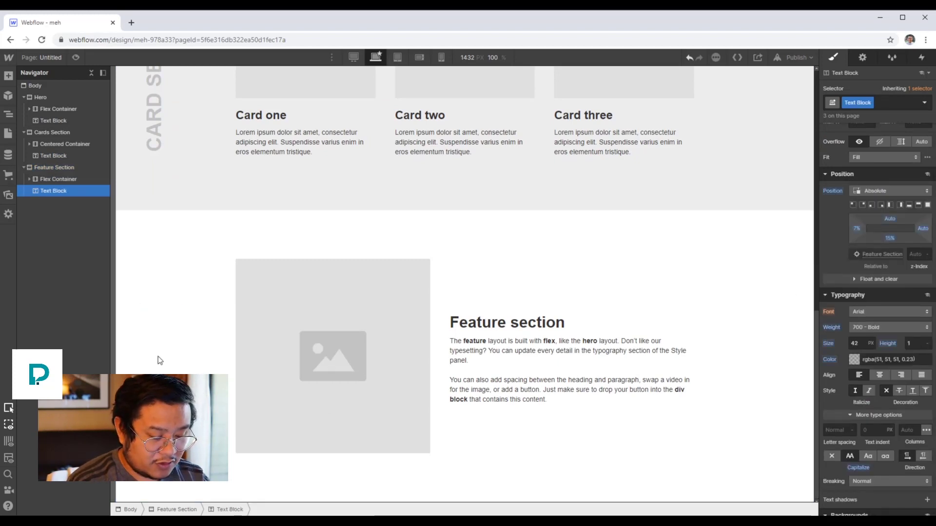
scroll(158, 356, "up", 1)
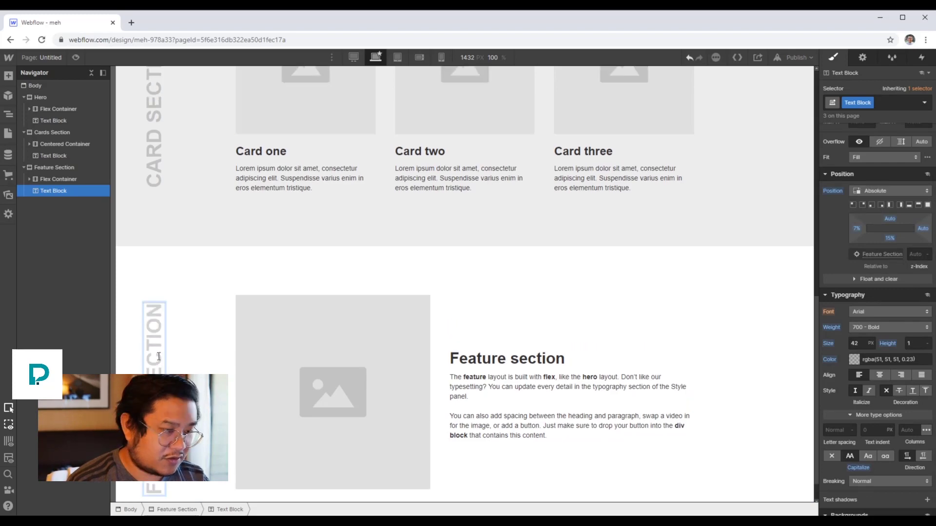
left_click(292, 270)
scroll(400, 288, "down", 1)
scroll(461, 294, "up", 10)
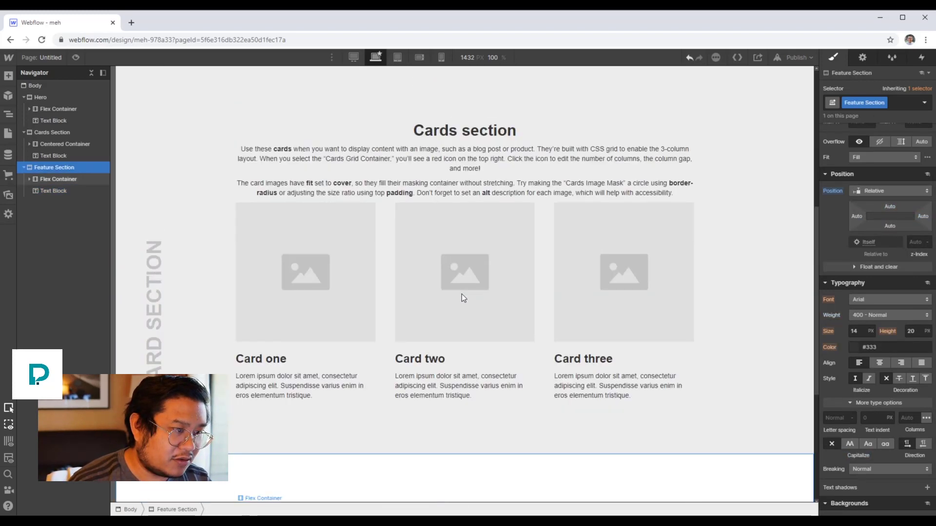
scroll(461, 294, "down", 8)
scroll(461, 294, "down", 3)
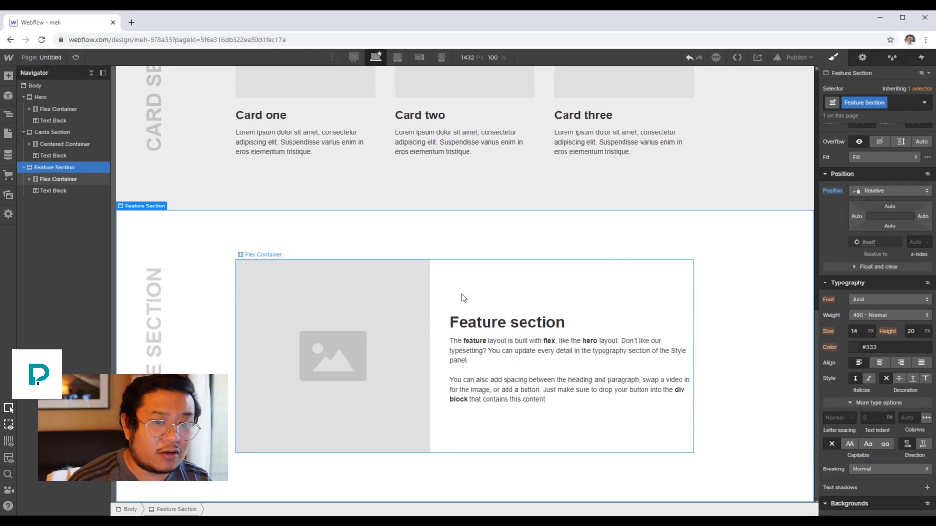